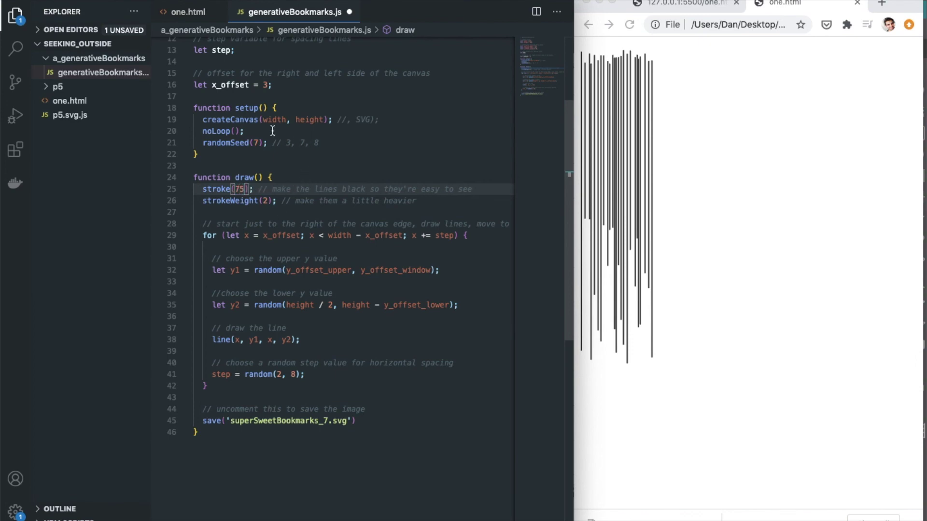
# Step: Set the randomSeed value in the setup function to 8
pyautogui.click(257, 143)
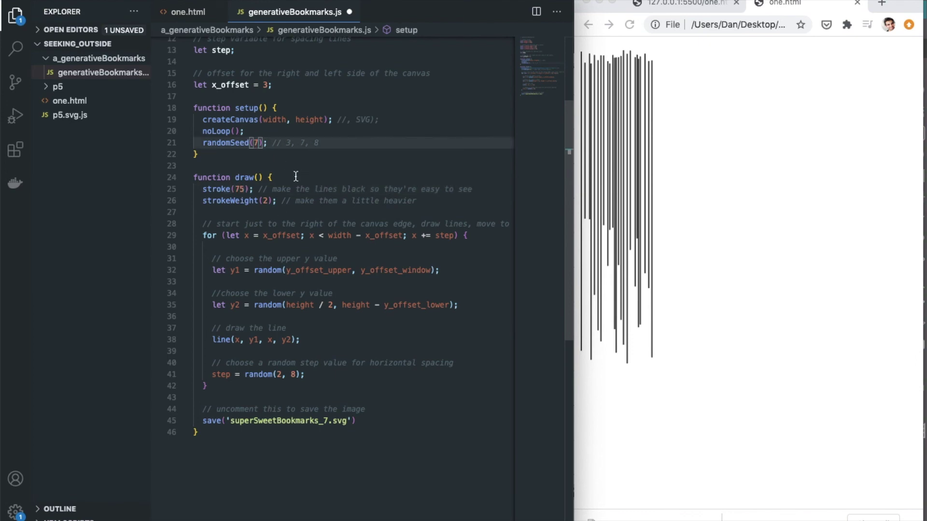
pyautogui.press('BackSpace')
pyautogui.write('8')
# Step: Set the exported file name to superSweetBookmarks_8.svg, save the script and reload the sketch page in the browser
pyautogui.click(330, 420)
pyautogui.press('BackSpace')
pyautogui.write('8')
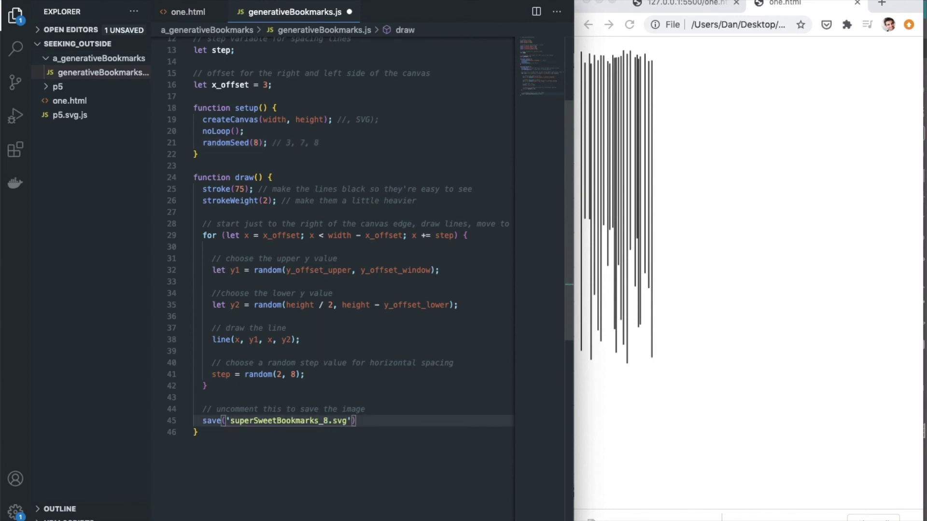
pyautogui.hotkey('ctrl', 's')
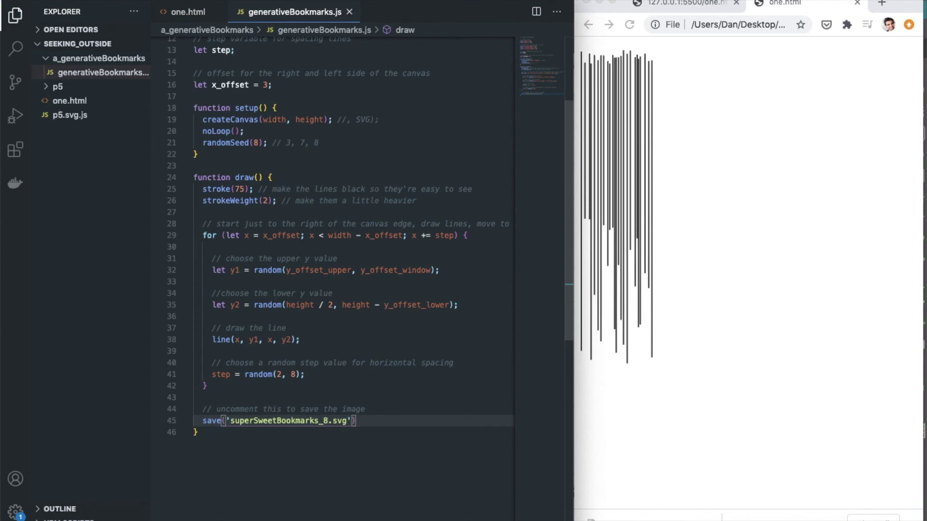
pyautogui.click(650, 55)
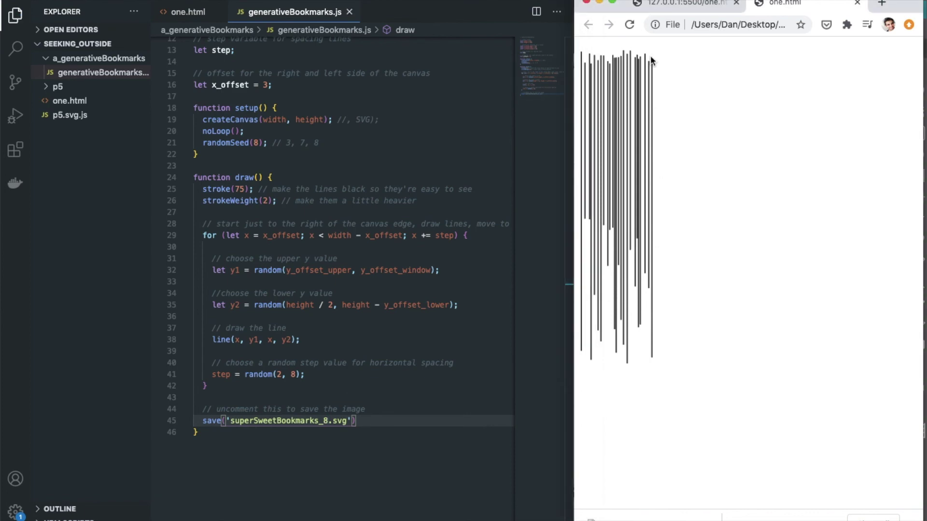
pyautogui.click(629, 26)
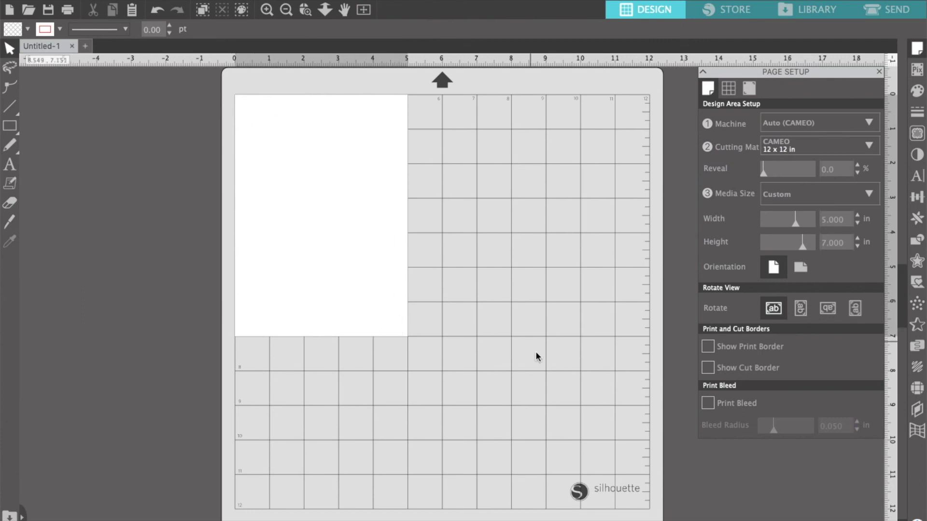
# Step: Import superSweetBookmarks_8 (1).svg from Downloads into the Silhouette Studio design and place it along the left edge of the page
pyautogui.moveTo(741, 504)
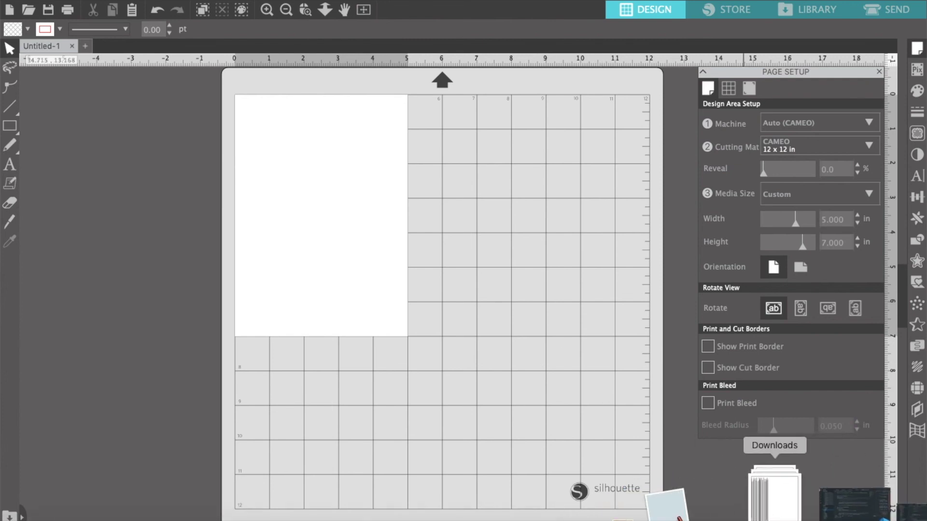
pyautogui.click(773, 500)
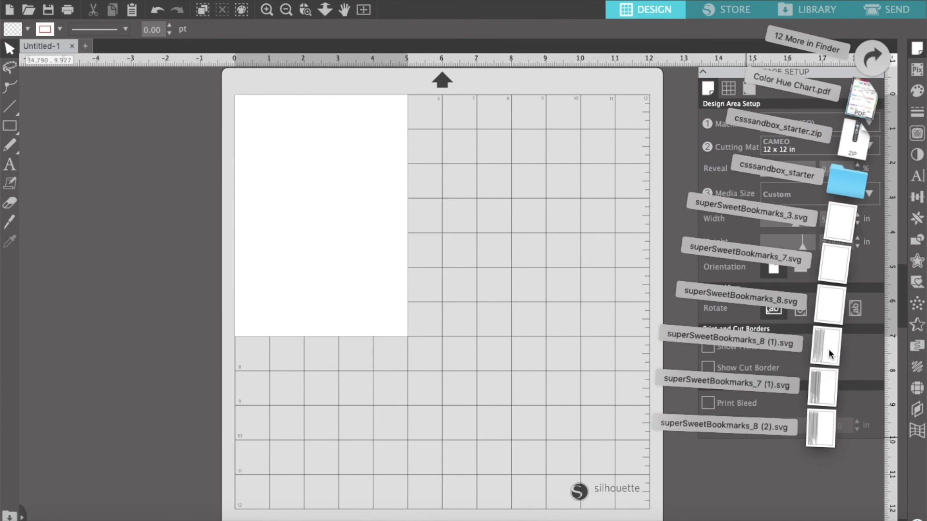
pyautogui.moveTo(829, 350); pyautogui.dragTo(507, 318)
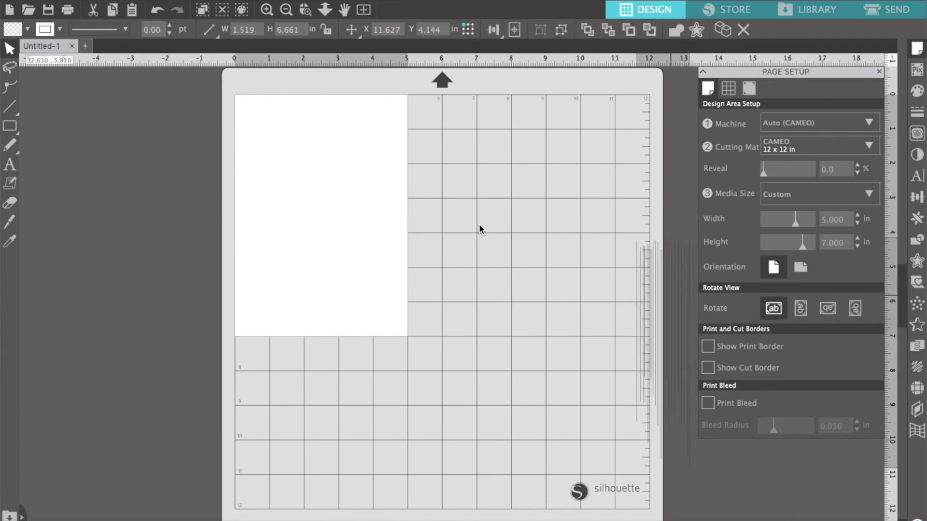
pyautogui.moveTo(478, 225); pyautogui.dragTo(268, 154)
pyautogui.click(268, 152)
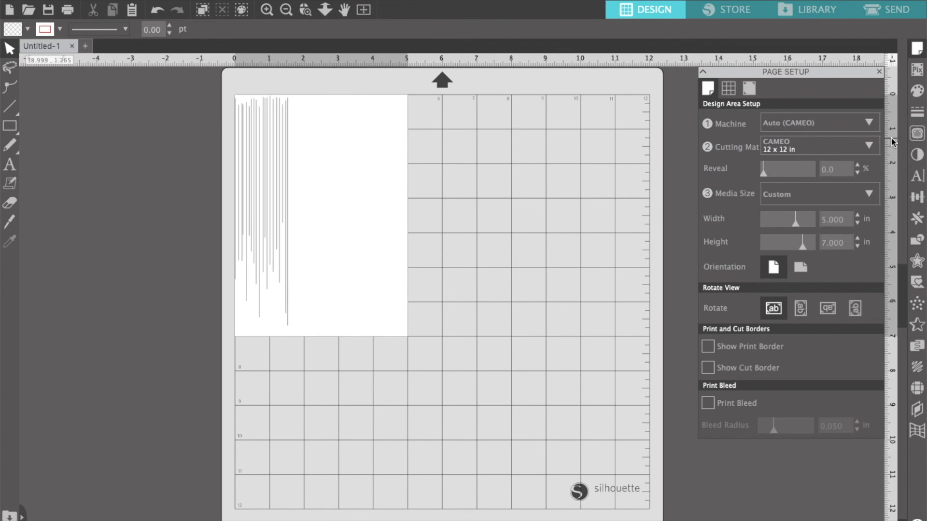
# Step: Fine-tune the imported line pattern's position to about X 0.059 in, Y 0.046 in
pyautogui.moveTo(264, 143); pyautogui.dragTo(265, 142)
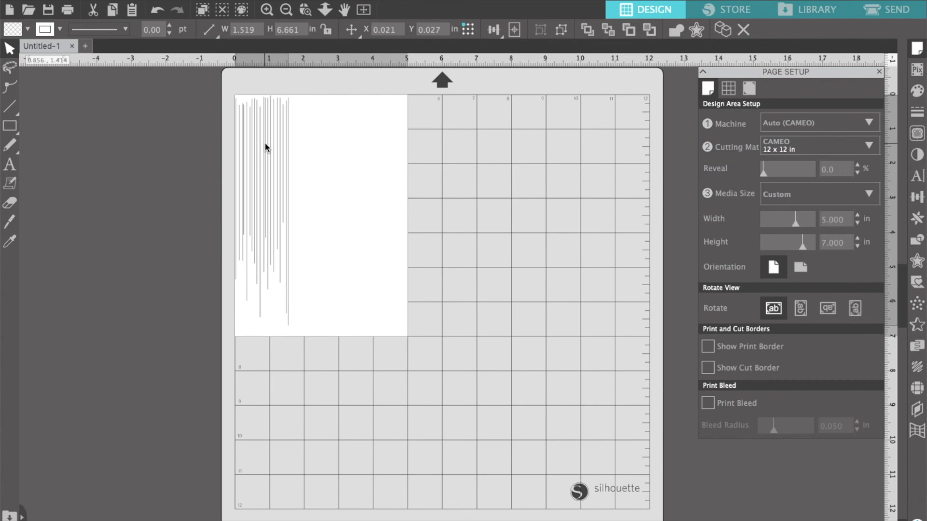
pyautogui.click(265, 143)
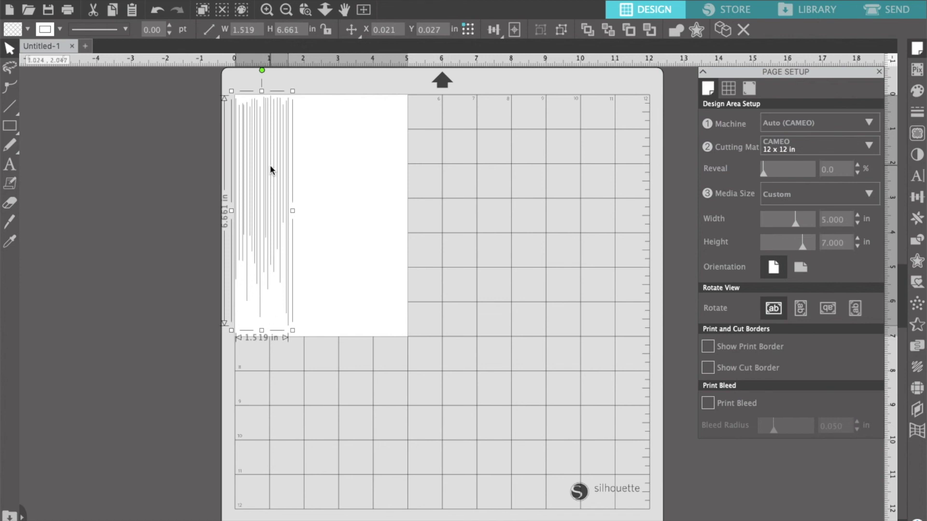
pyautogui.moveTo(271, 167); pyautogui.dragTo(272, 167)
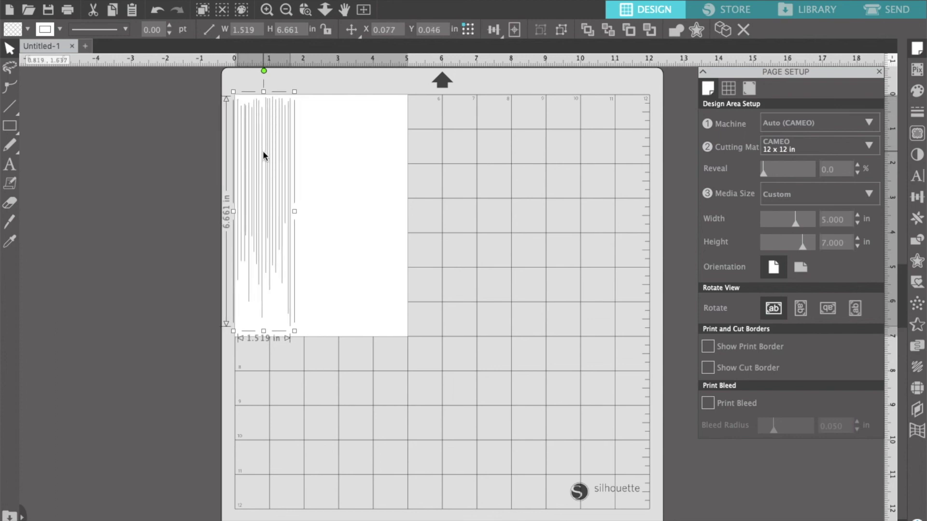
pyautogui.moveTo(263, 151); pyautogui.dragTo(262, 152)
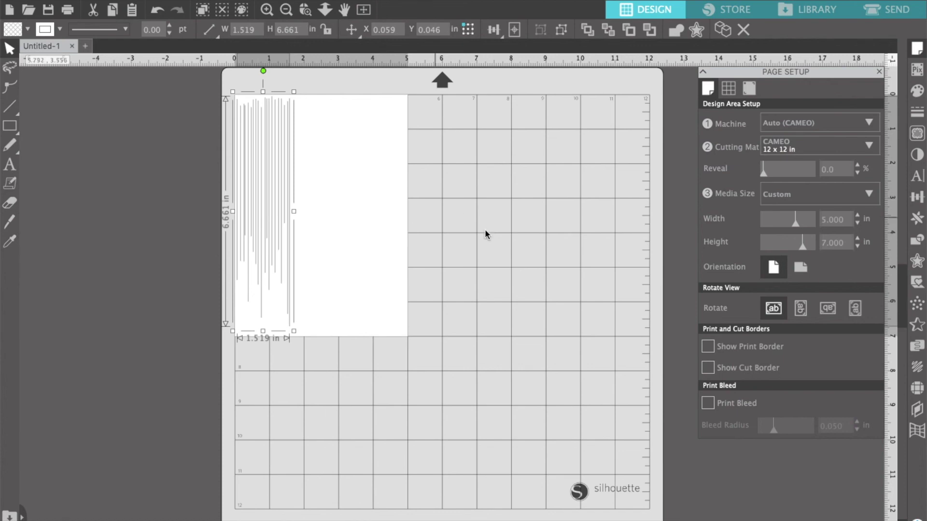
# Step: Import superSweetBookmarks_7 (1).svg from Downloads and place it beside the first pattern at about X 1.769 in, Y 0.057 in
pyautogui.moveTo(699, 518)
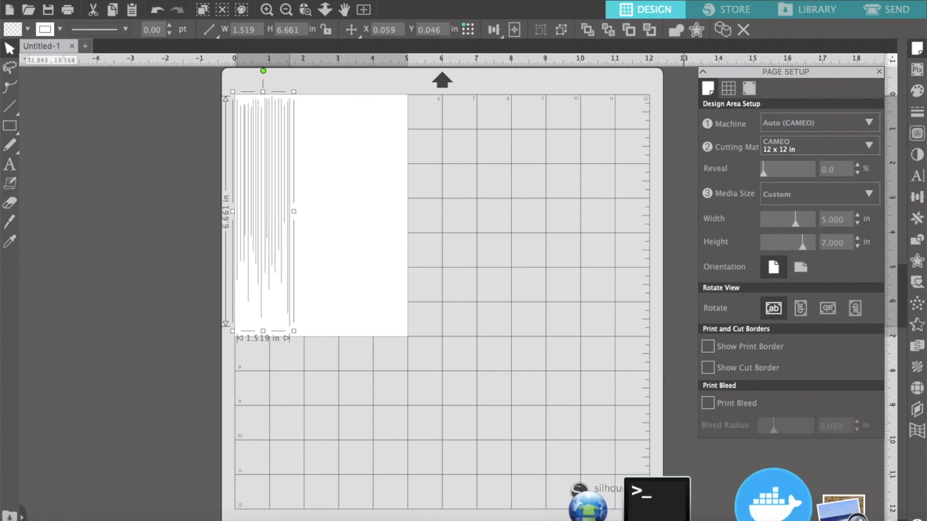
pyautogui.click(786, 515)
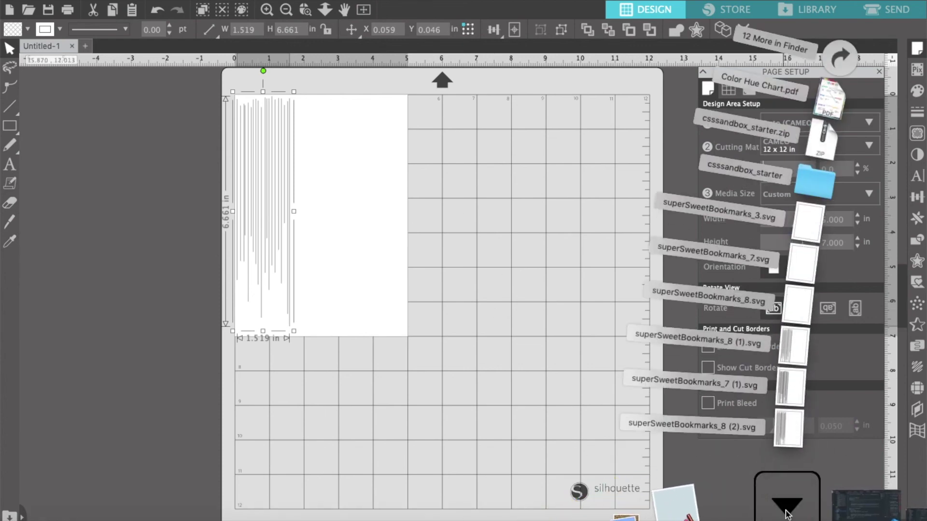
pyautogui.moveTo(827, 385); pyautogui.dragTo(323, 210)
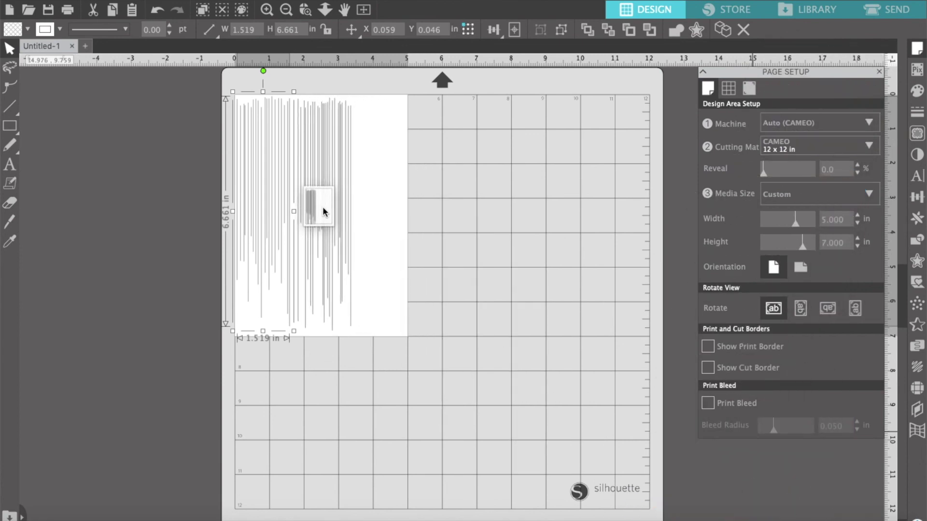
pyautogui.click(324, 181)
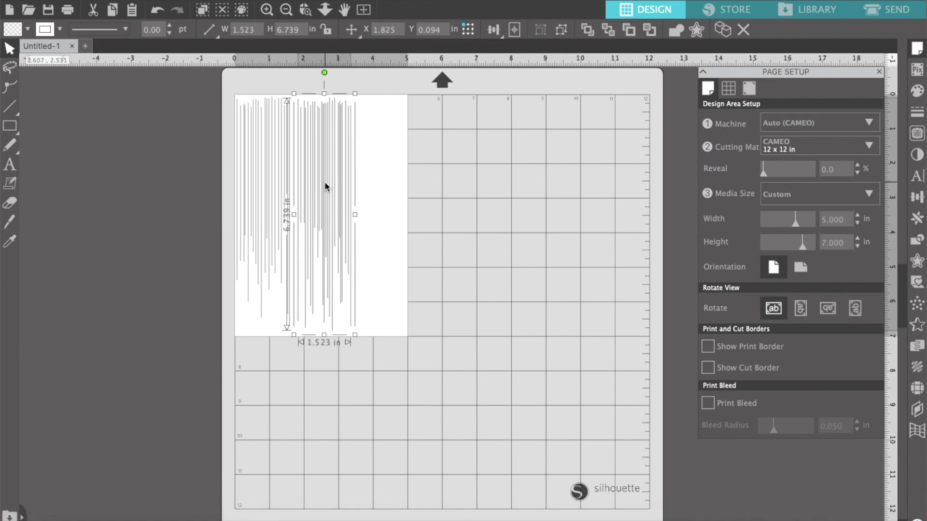
pyautogui.moveTo(329, 170)
pyautogui.mouseDown()
pyautogui.moveTo(367, 162)
pyautogui.moveTo(327, 165)
pyautogui.mouseUp()
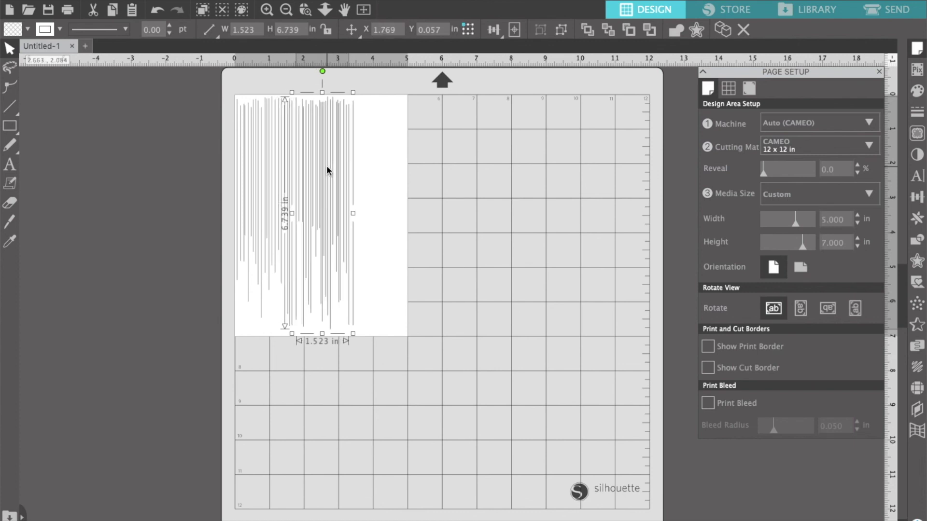
pyautogui.click(459, 196)
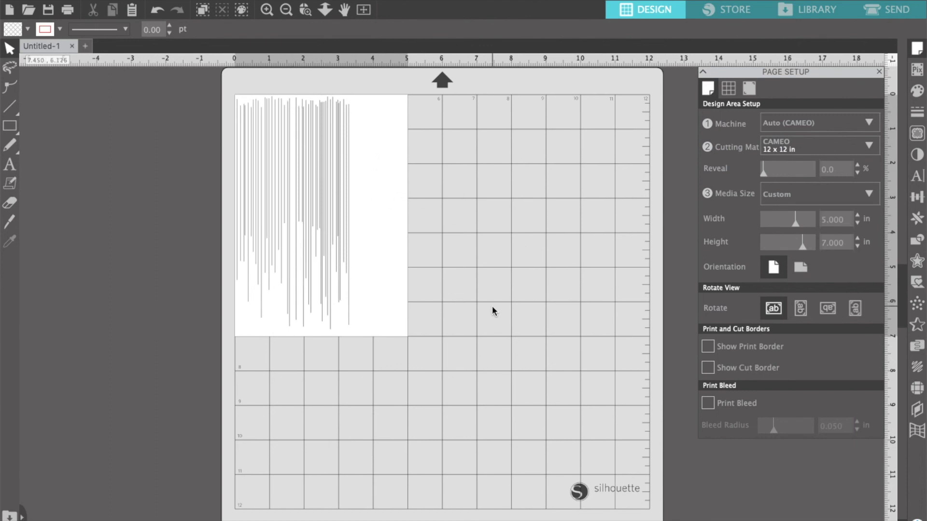
# Step: Import superSweetBookmarks_8 (2).svg from Downloads and place it in the page's remaining right-hand space at about X 3.448 in, Y 0.100 in
pyautogui.moveTo(676, 519)
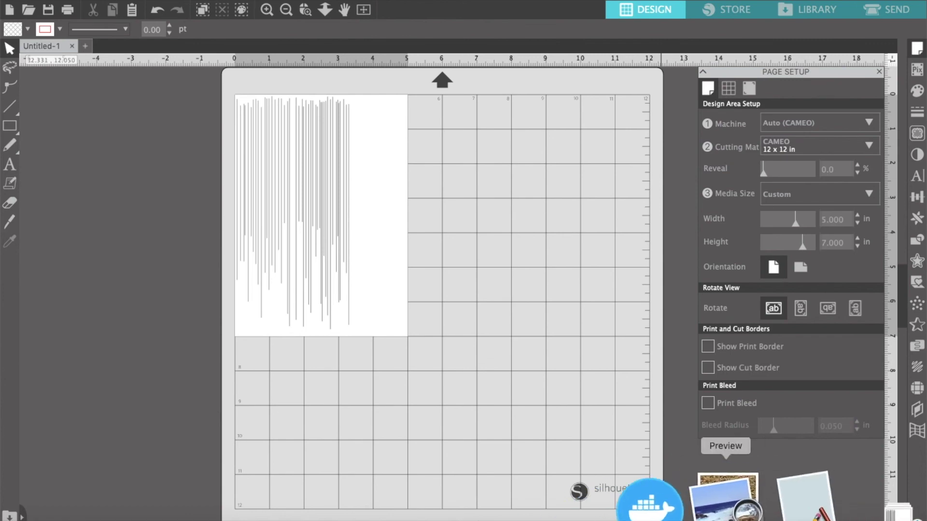
pyautogui.click(792, 502)
pyautogui.moveTo(800, 444); pyautogui.dragTo(606, 384)
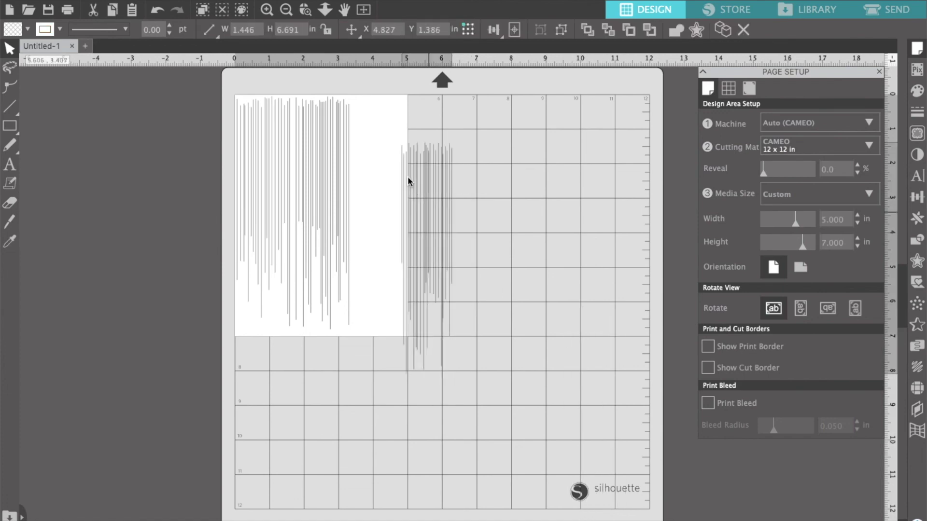
pyautogui.moveTo(408, 177); pyautogui.dragTo(381, 168)
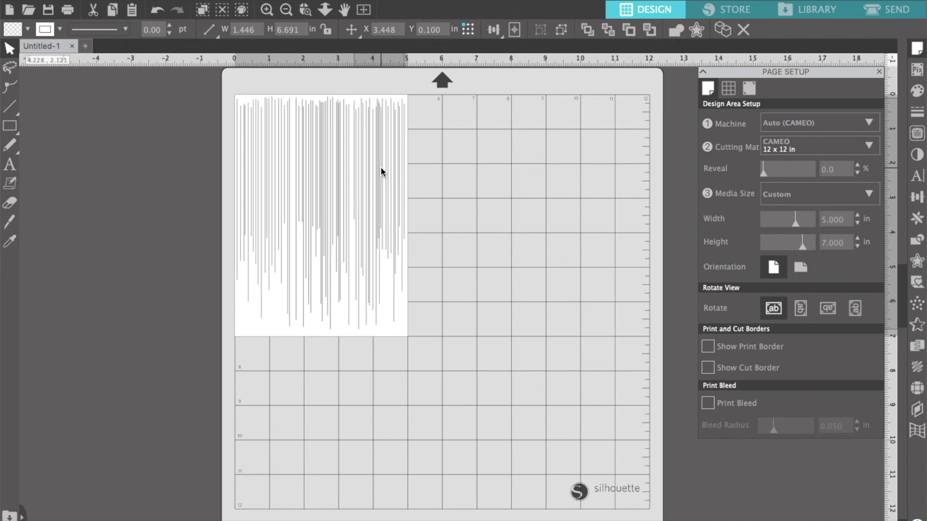
pyautogui.press('Escape')
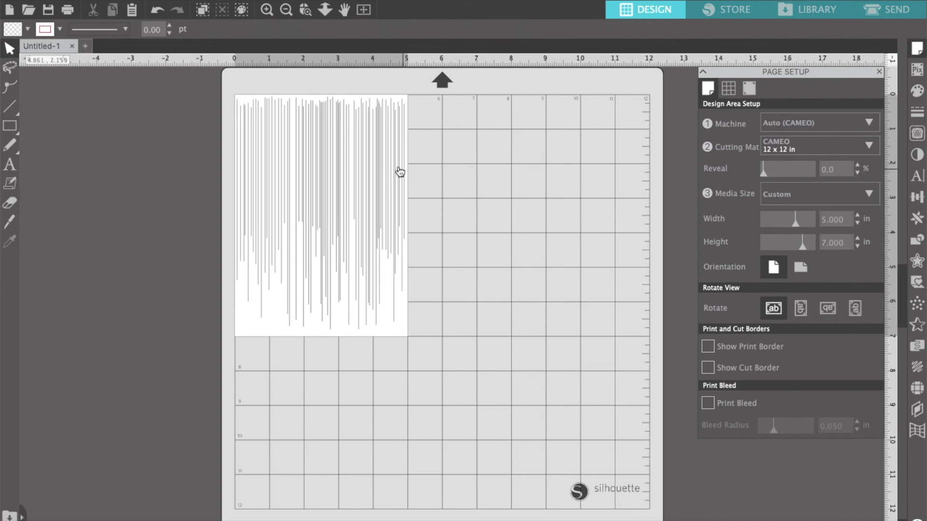
# Step: Lower the three patterns on the page: right to Y 0.212 in, middle to X 1.732 in, Y 0.131 in, left to Y 0.139 in
pyautogui.click(384, 162)
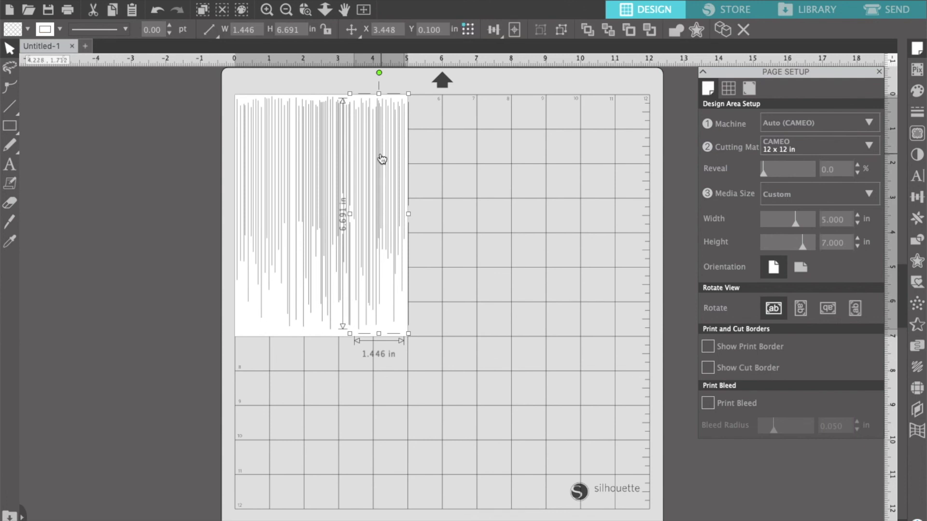
pyautogui.moveTo(379, 157); pyautogui.dragTo(378, 161)
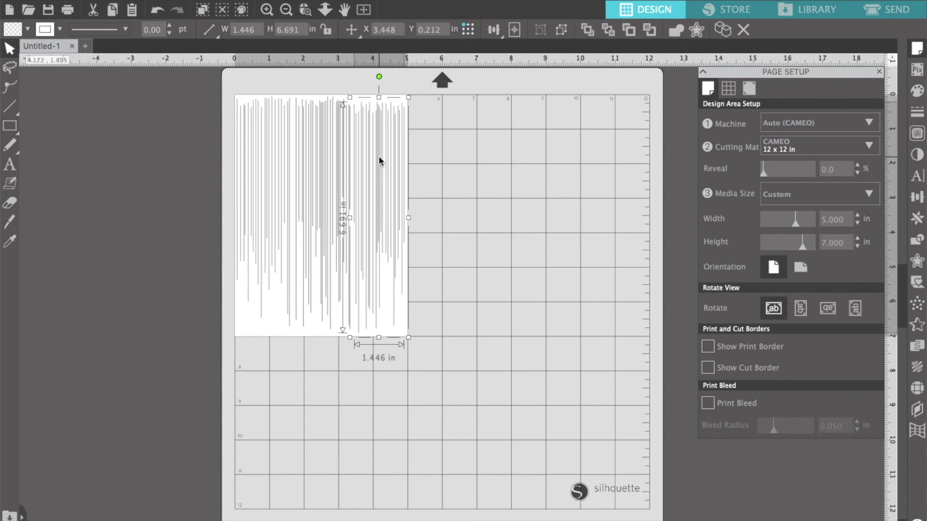
pyautogui.click(317, 138)
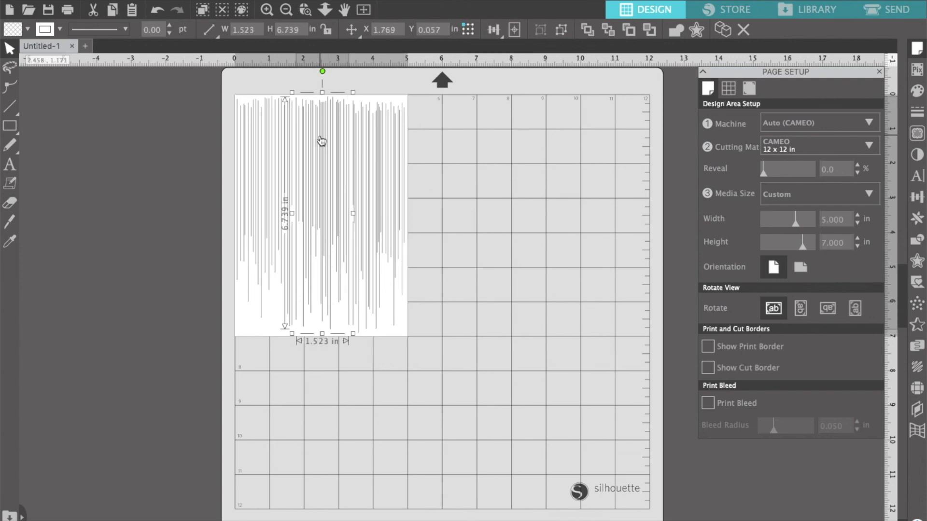
pyautogui.moveTo(321, 141); pyautogui.dragTo(270, 137)
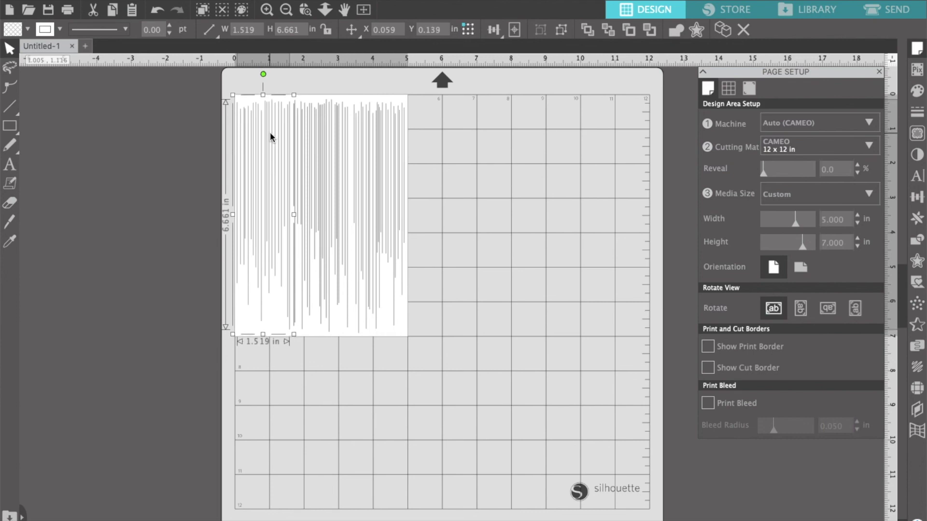
pyautogui.click(161, 213)
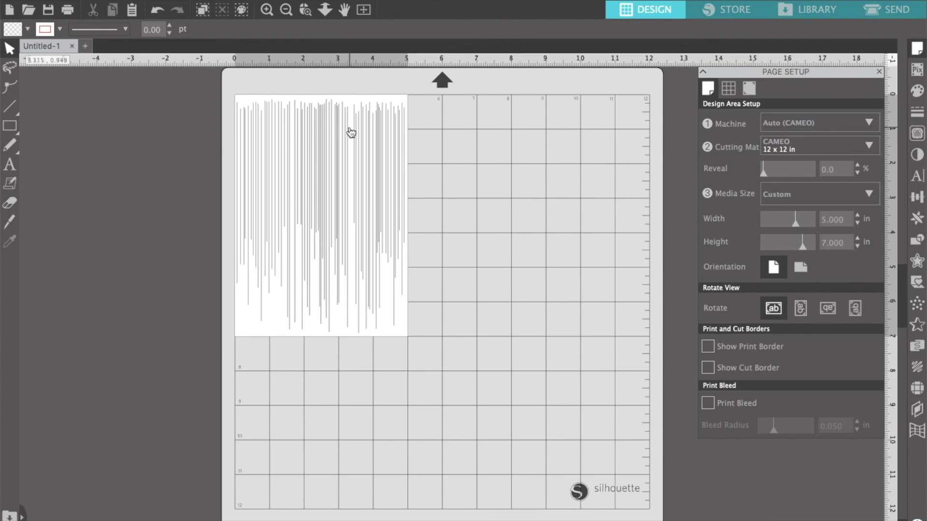
# Step: Nudge the middle pattern slightly and move the left pattern to about X 0.096 in, Y 0.158 in
pyautogui.click(321, 147)
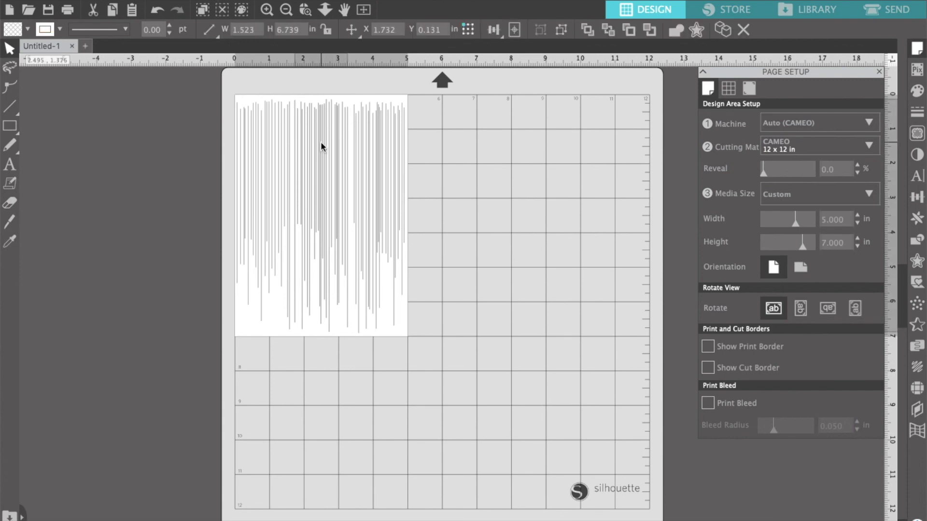
pyautogui.moveTo(321, 147); pyautogui.dragTo(262, 133)
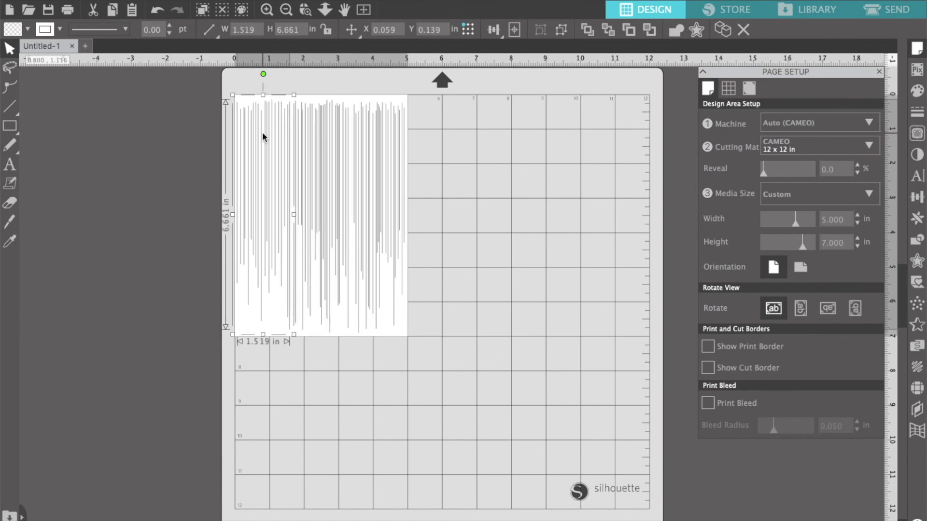
pyautogui.moveTo(261, 134); pyautogui.dragTo(262, 136)
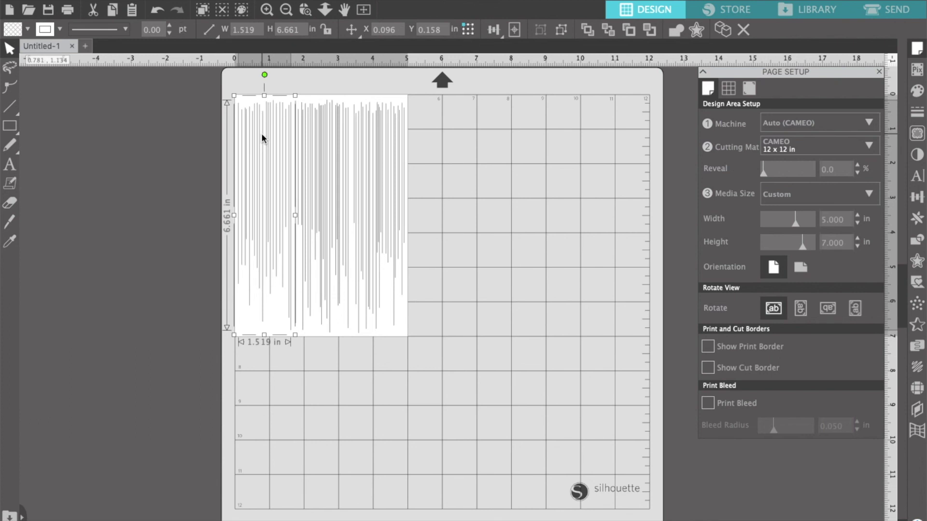
pyautogui.click(175, 161)
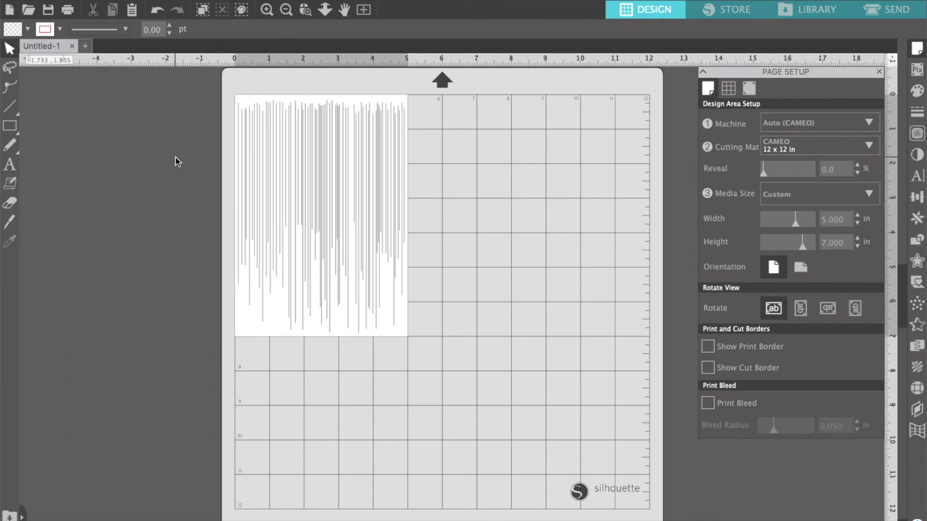